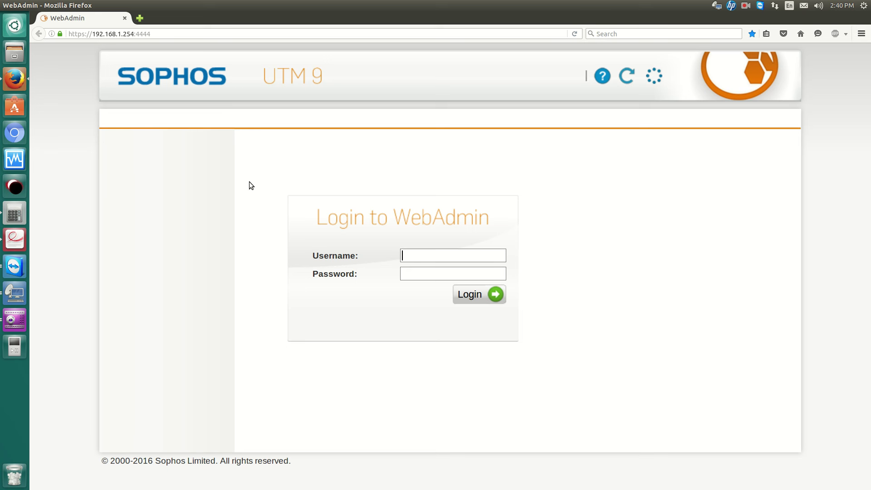
Log in to WebAdmin with the administrator username and password.
{"action": "type", "text": "sean"}
{"action": "key", "text": "Tab"}
{"action": "type", "text": "•••••••••••••••"}
{"action": "key", "text": "Return"}
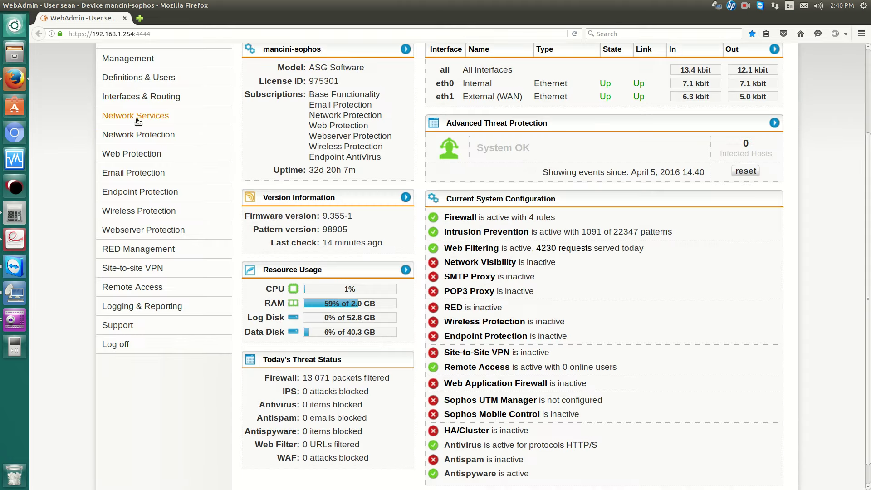
Delete the existing adirectory server under Definitions & Users > Authentication Services > Servers.
{"action": "left_click", "coordinate": [150, 78]}
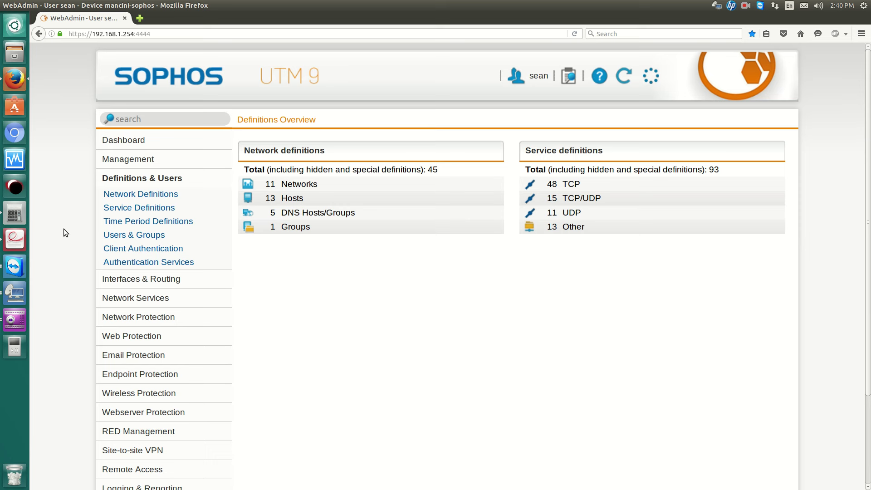
{"action": "left_click", "coordinate": [115, 263]}
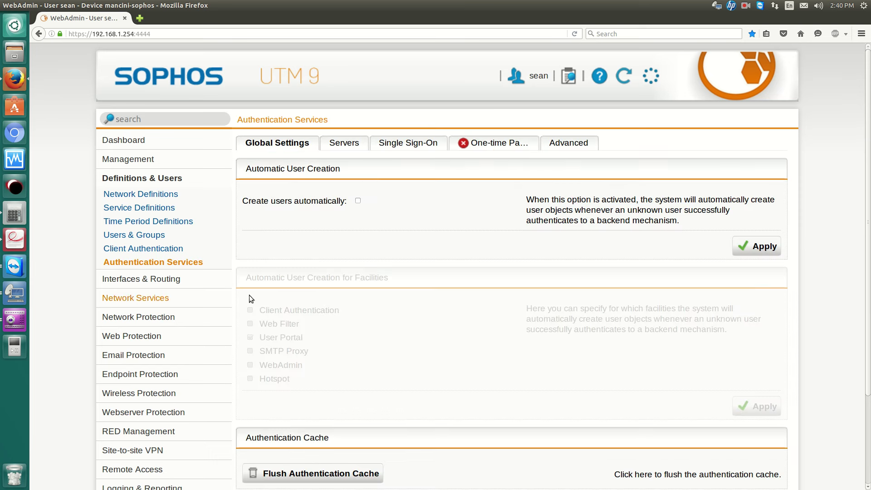
{"action": "left_click", "coordinate": [351, 149]}
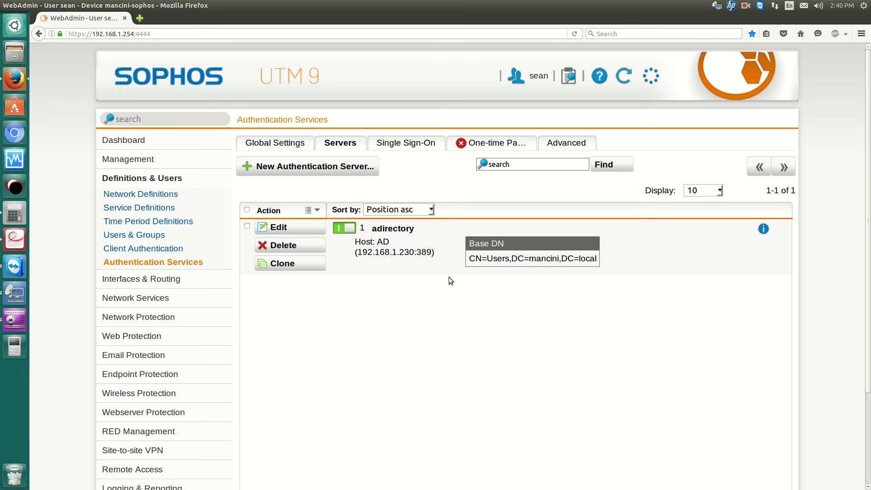
{"action": "left_click", "coordinate": [291, 245]}
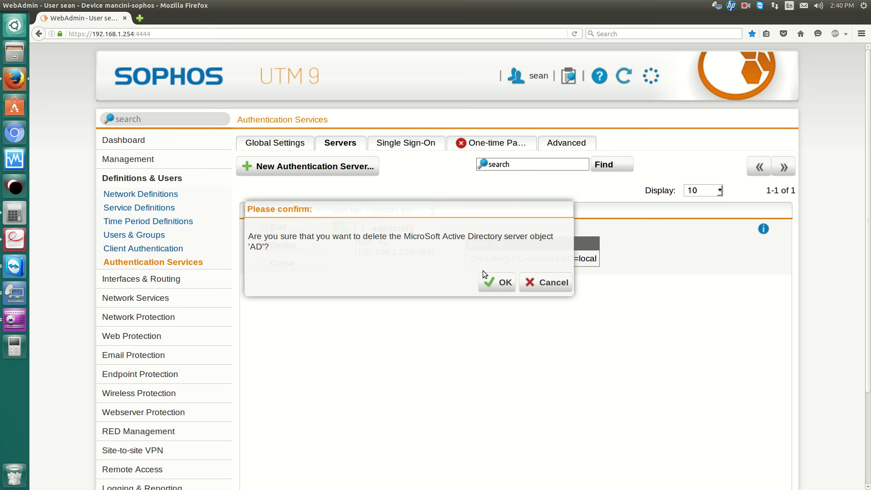
{"action": "left_click", "coordinate": [499, 282]}
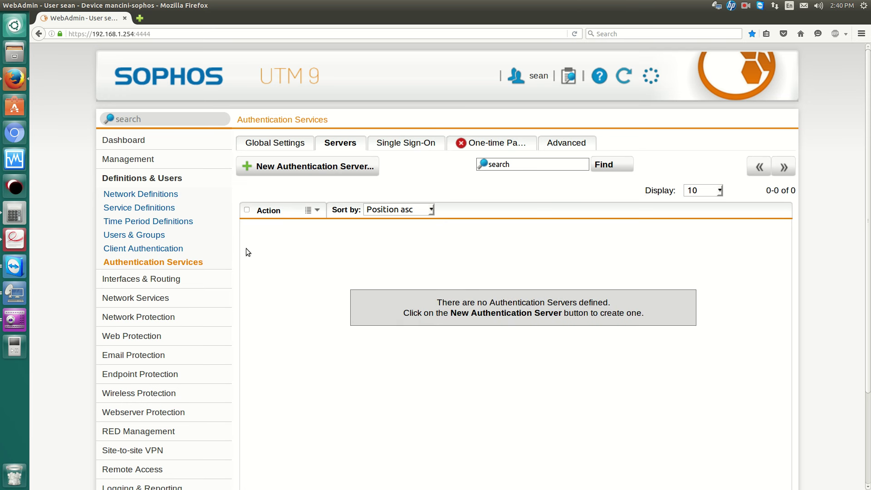
Start a new authentication server with Active Directory as the backend.
{"action": "left_click", "coordinate": [315, 166]}
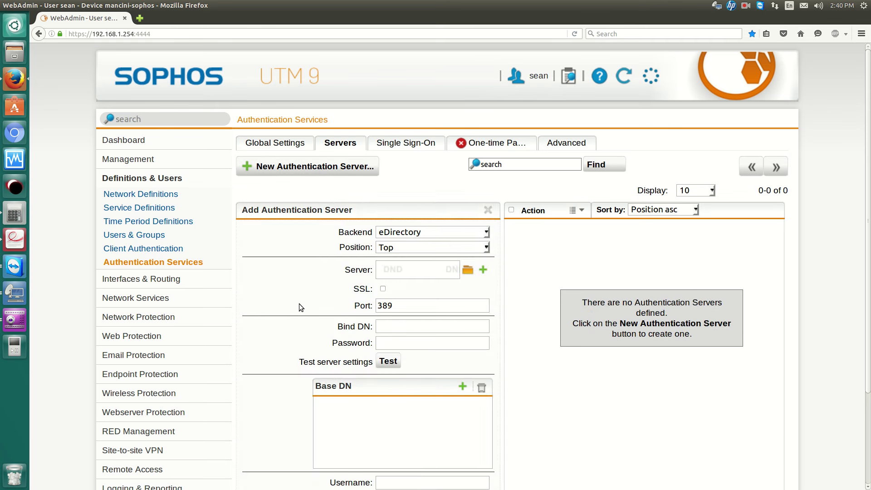
{"action": "left_click", "coordinate": [416, 234]}
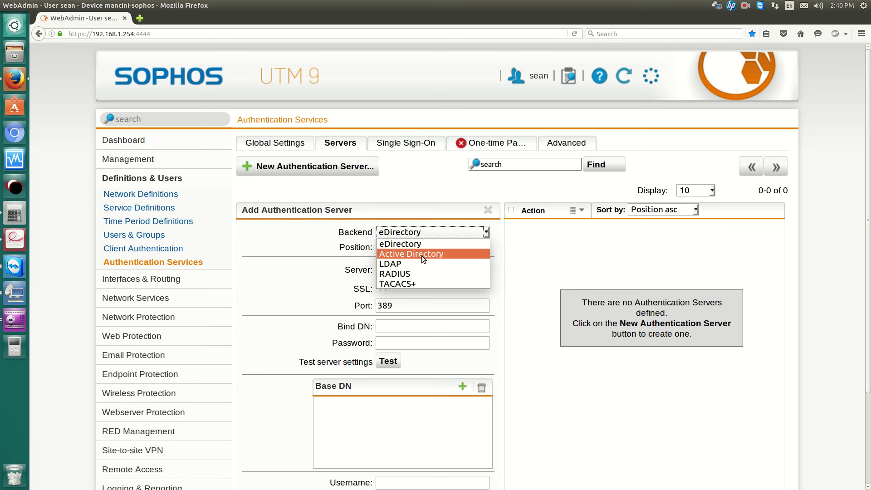
{"action": "left_click", "coordinate": [421, 255]}
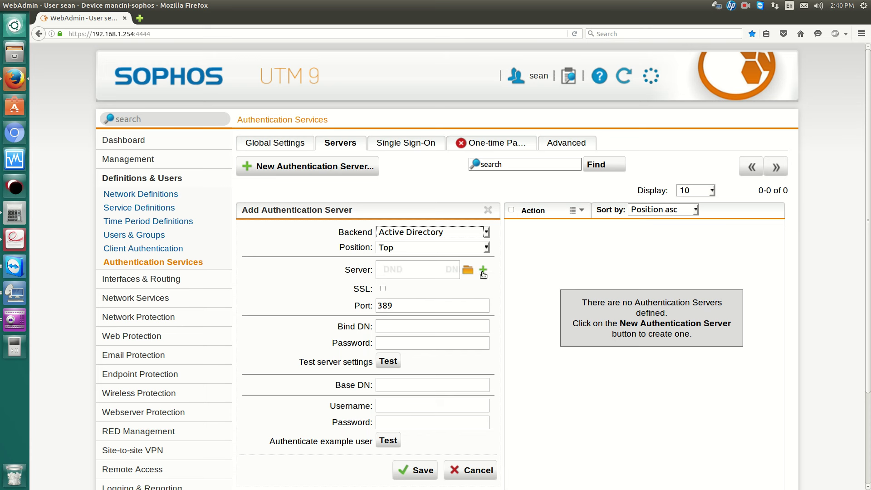
Open a new DNS host network definition for the server, then cancel it.
{"action": "left_click", "coordinate": [483, 271]}
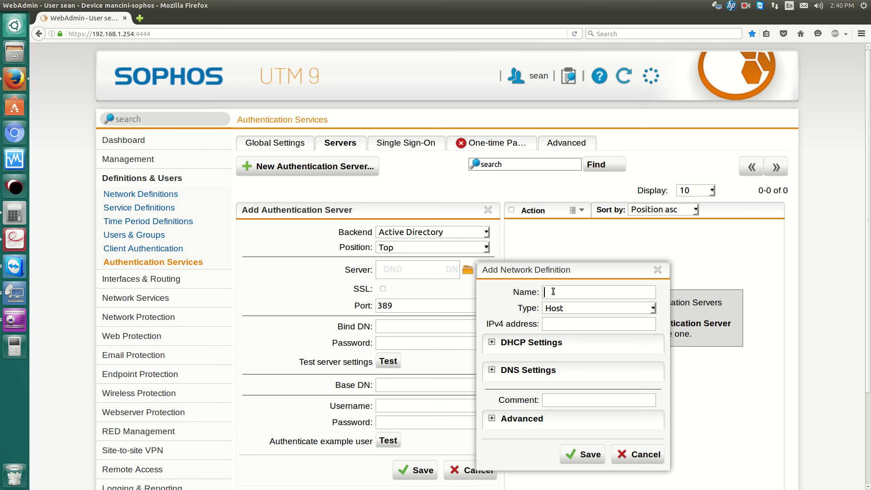
{"action": "left_click", "coordinate": [570, 309]}
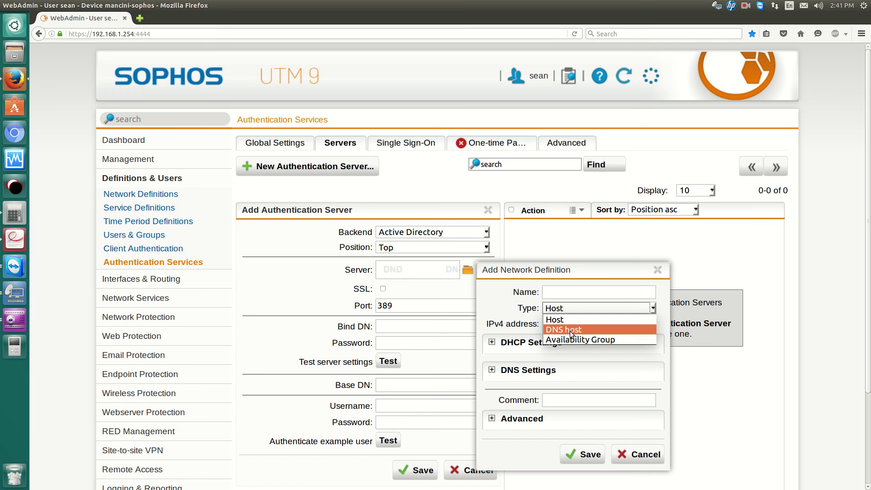
{"action": "left_click", "coordinate": [570, 330]}
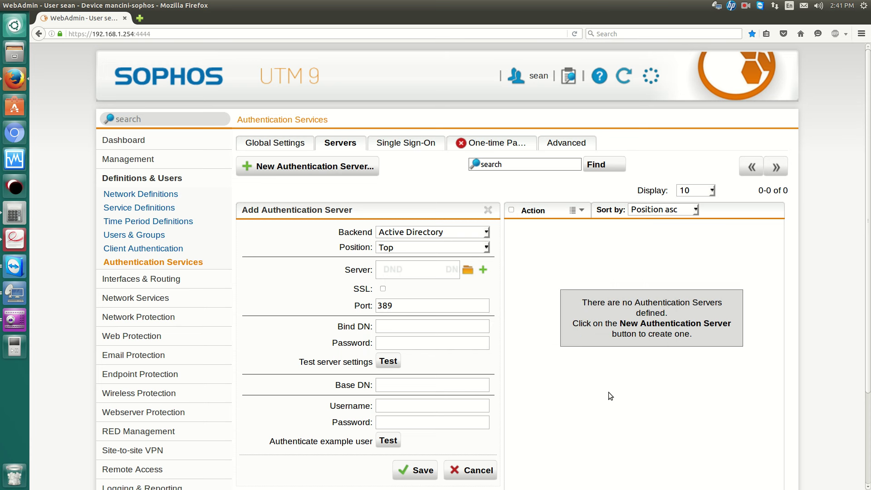
{"action": "left_click", "coordinate": [614, 404]}
Set the AD host as the server with SSL off, then switch to the Windows Server session.
{"action": "left_click", "coordinate": [468, 270]}
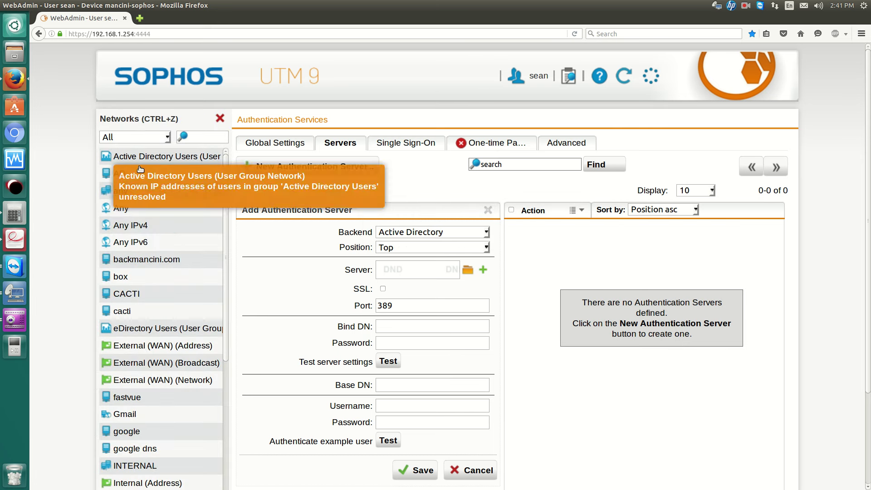
{"action": "left_click_drag", "start_coordinate": [122, 174], "coordinate": [440, 282]}
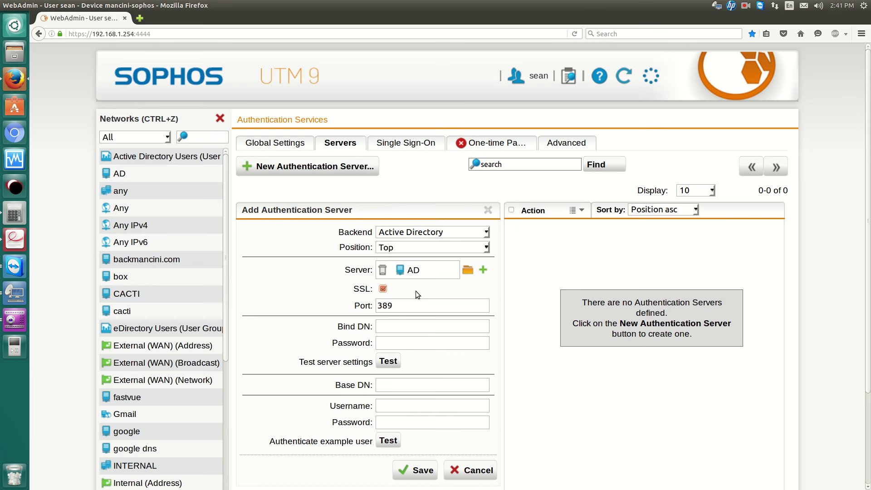
{"action": "left_click", "coordinate": [383, 289]}
{"action": "left_click", "coordinate": [383, 326]}
{"action": "scroll", "coordinate": [362, 307], "scroll_direction": "down", "scroll_amount": 3}
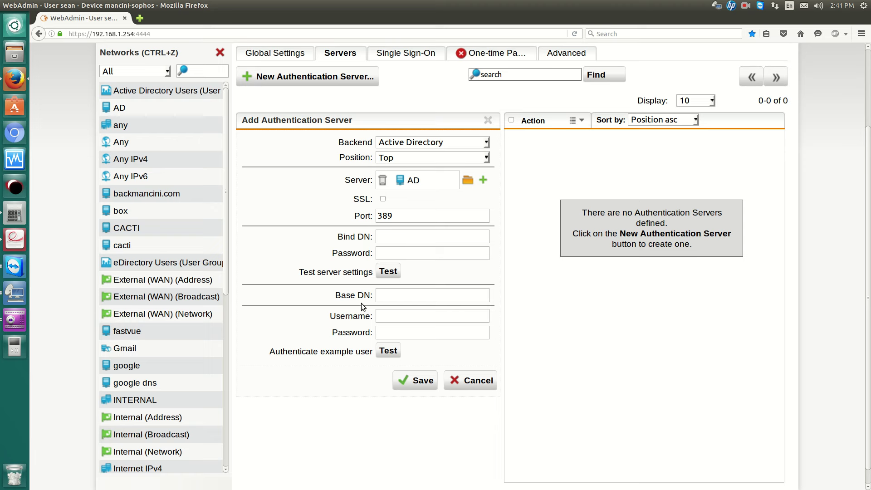
{"action": "left_click", "coordinate": [9, 302]}
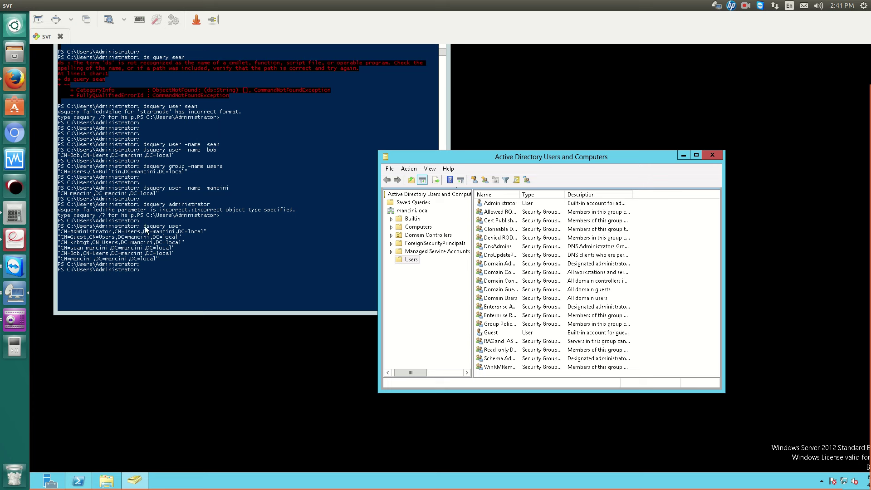
Copy the Administrator's distinguished name from the PowerShell dsquery output and return to WebAdmin.
{"action": "left_click", "coordinate": [70, 236]}
{"action": "left_click_drag", "start_coordinate": [61, 234], "coordinate": [186, 235]}
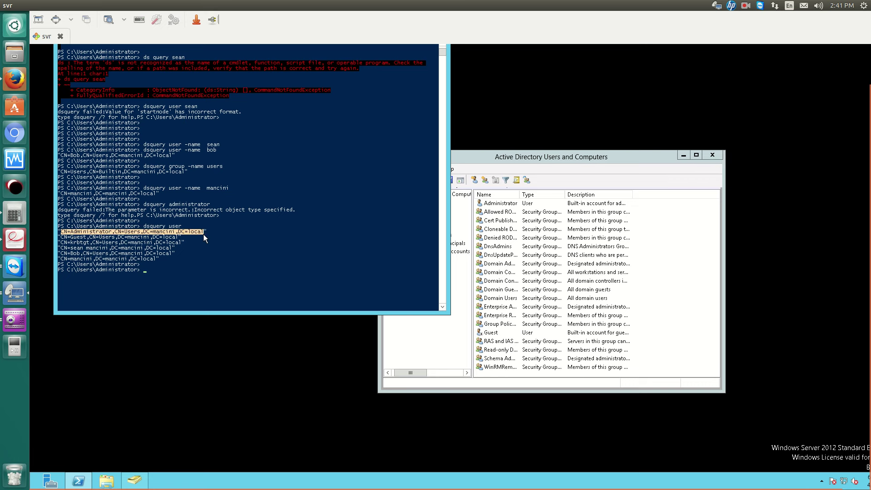
{"action": "right_click", "coordinate": [194, 233]}
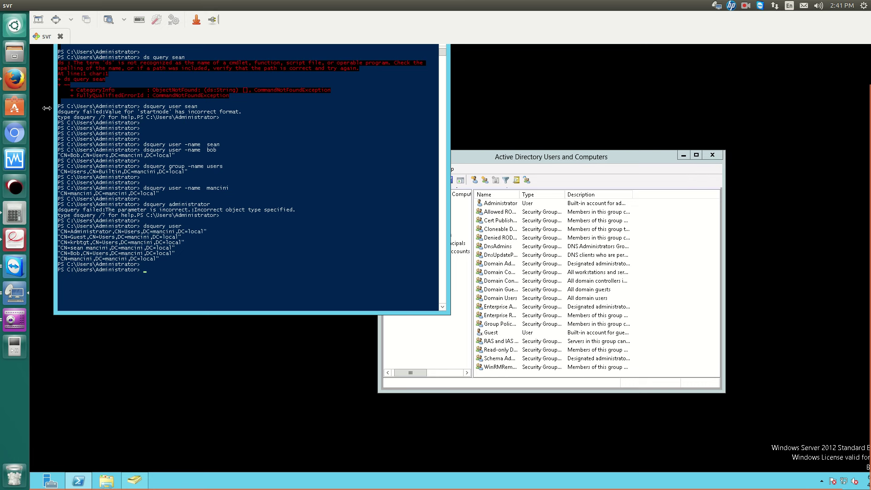
{"action": "left_click", "coordinate": [21, 85]}
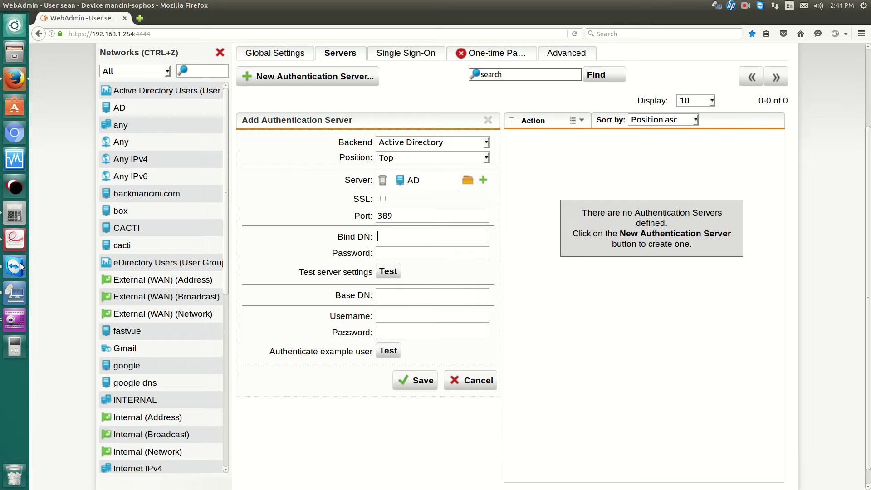
{"action": "left_click", "coordinate": [19, 293]}
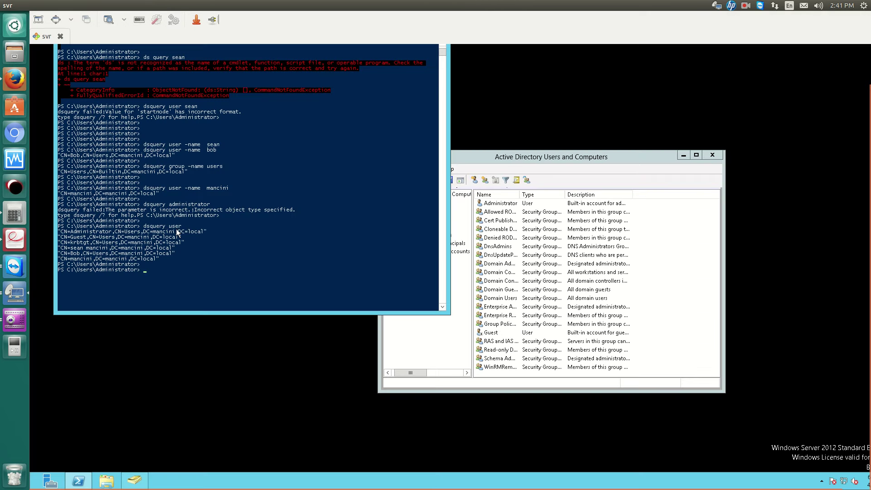
{"action": "left_click", "coordinate": [18, 79]}
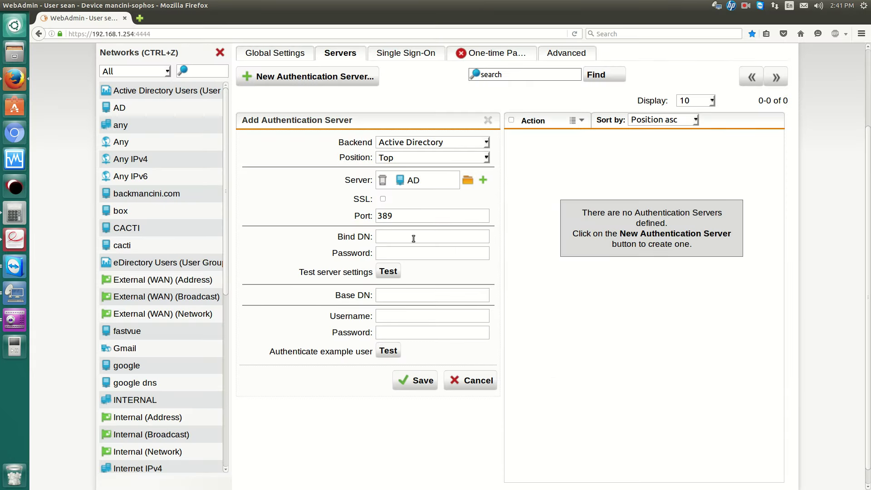
Paste the Administrator's DN as the Bind DN and enter its password.
{"action": "key", "text": "ctrl+v"}
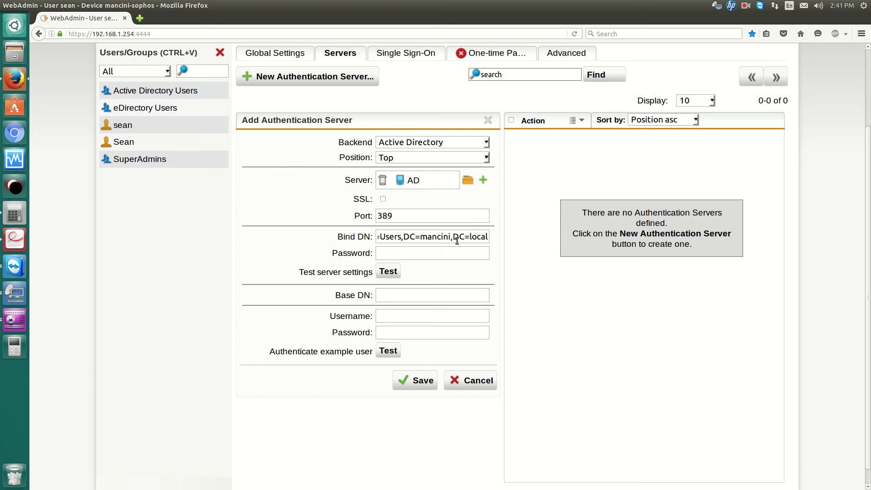
{"action": "key", "text": "Home"}
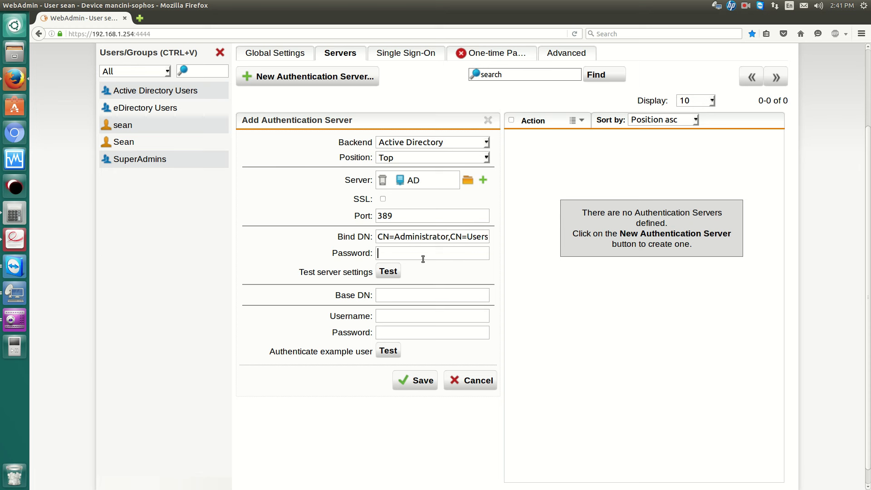
{"action": "type", "text": "Password123!@#$"}
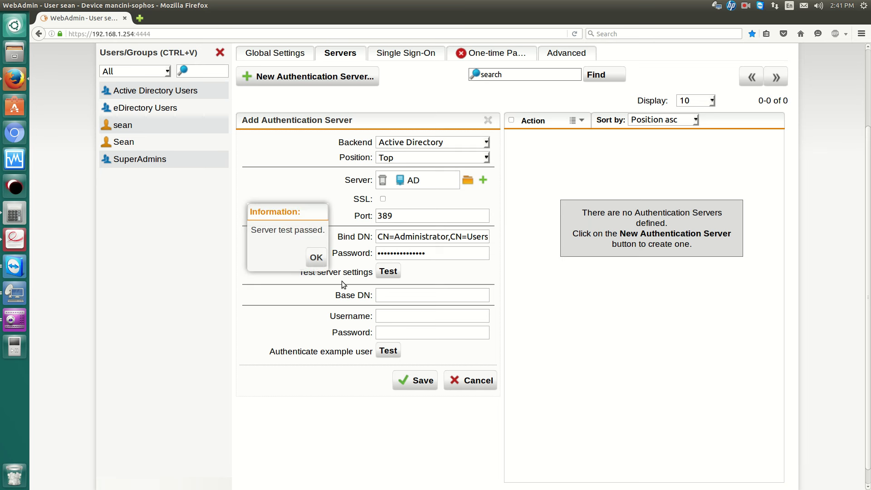
{"action": "left_click", "coordinate": [315, 258]}
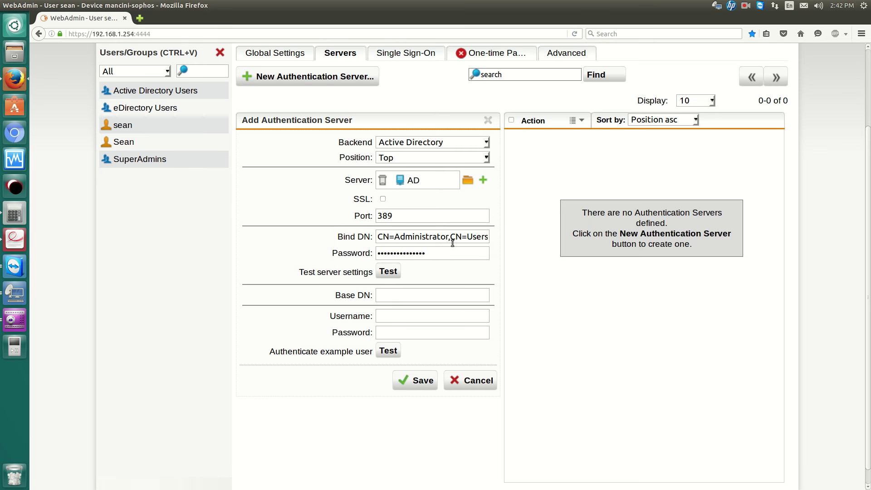
Copy CN=Users,DC=mancini,DC=local from the Bind DN into the Base DN field.
{"action": "left_click_drag", "start_coordinate": [452, 238], "coordinate": [525, 238]}
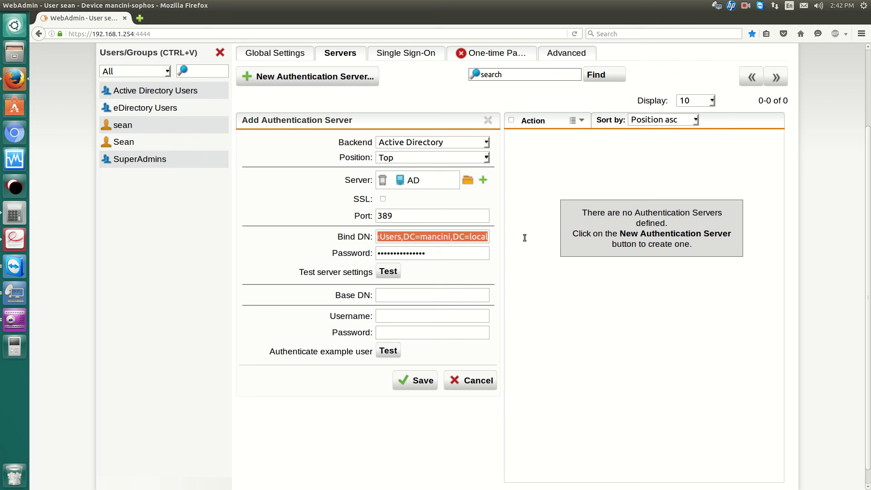
{"action": "right_click", "coordinate": [470, 242]}
{"action": "left_click", "coordinate": [488, 269]}
{"action": "key", "text": "Home"}
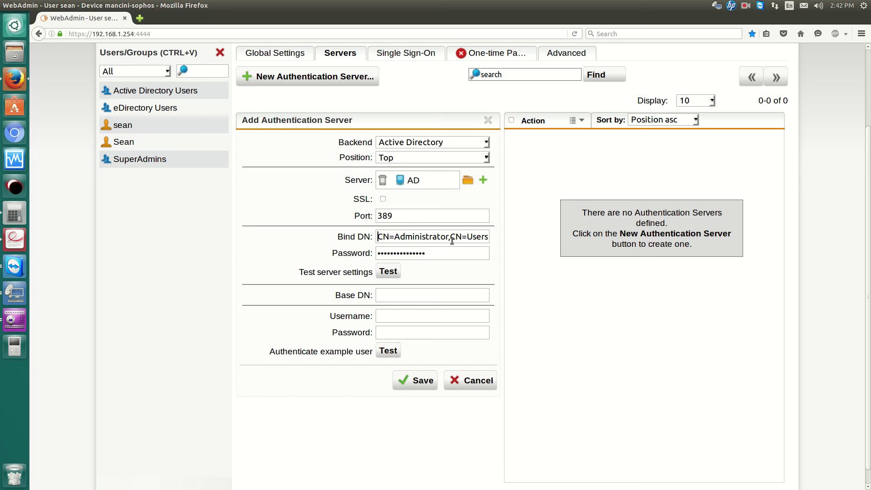
{"action": "key", "text": "ctrl+v"}
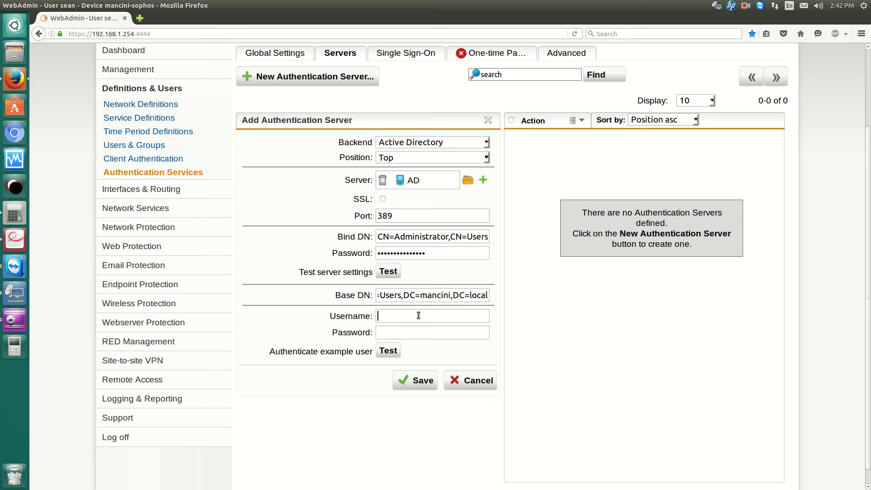
{"action": "left_click", "coordinate": [419, 316]}
Start a new user in the mancini.local Users container in AD Users and Computers.
{"action": "left_click", "coordinate": [14, 293]}
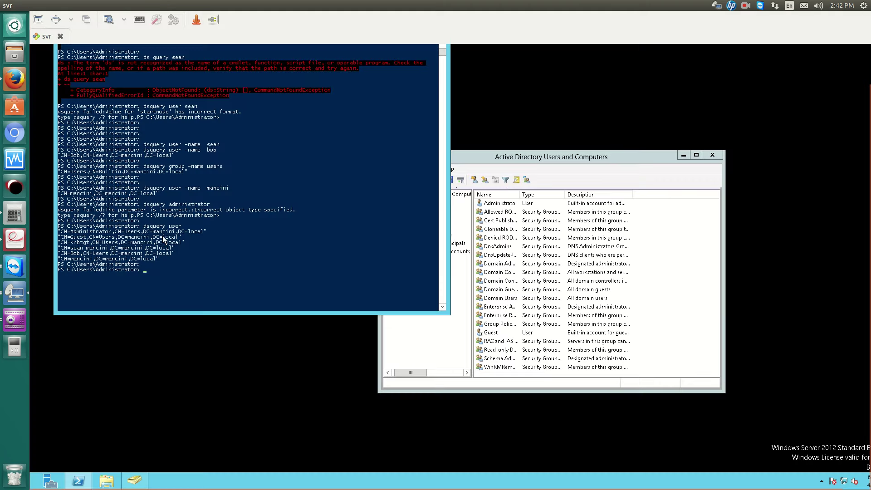
{"action": "left_click", "coordinate": [661, 280]}
{"action": "right_click", "coordinate": [657, 270]}
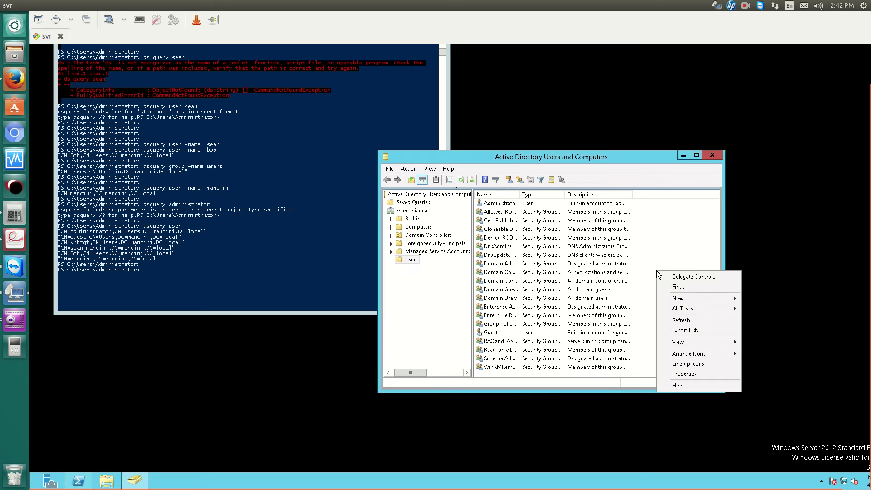
{"action": "mouse_move", "coordinate": [684, 299]}
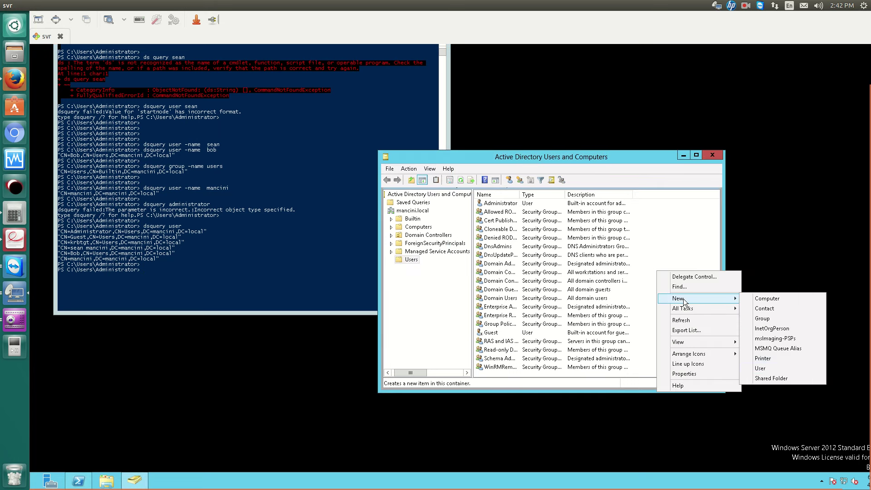
{"action": "left_click", "coordinate": [770, 367]}
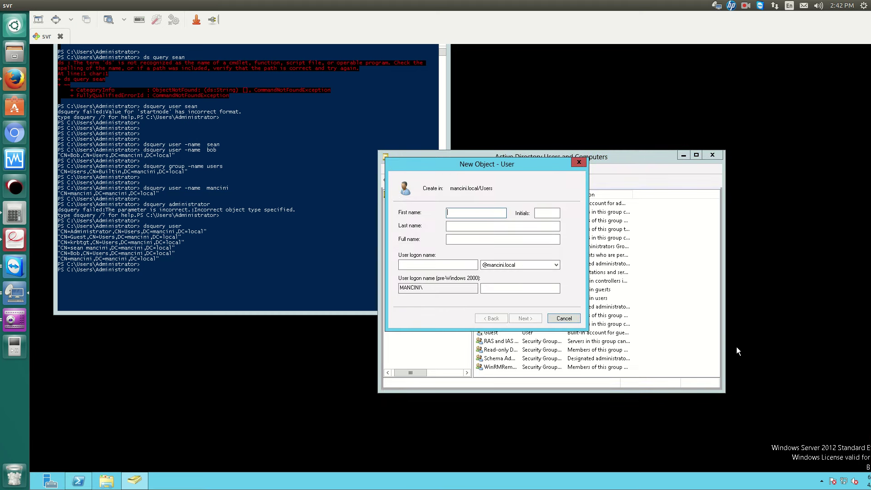
Create user alice with logon name alice and a password, then finish the wizard.
{"action": "type", "text": "alice"}
{"action": "key", "text": "Tab"}
{"action": "key", "text": "Tab"}
{"action": "key", "text": "Tab"}
{"action": "key", "text": "Tab"}
{"action": "type", "text": "al"}
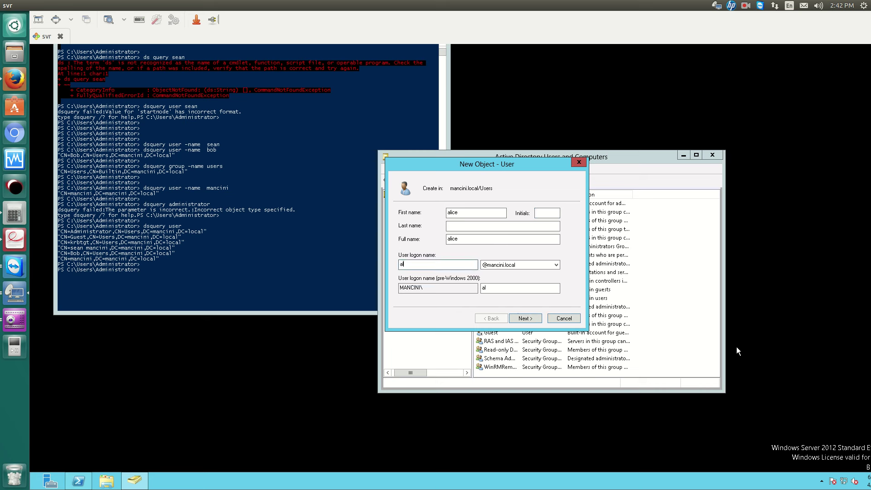
{"action": "key", "text": "BackSpace"}
{"action": "type", "text": "lice"}
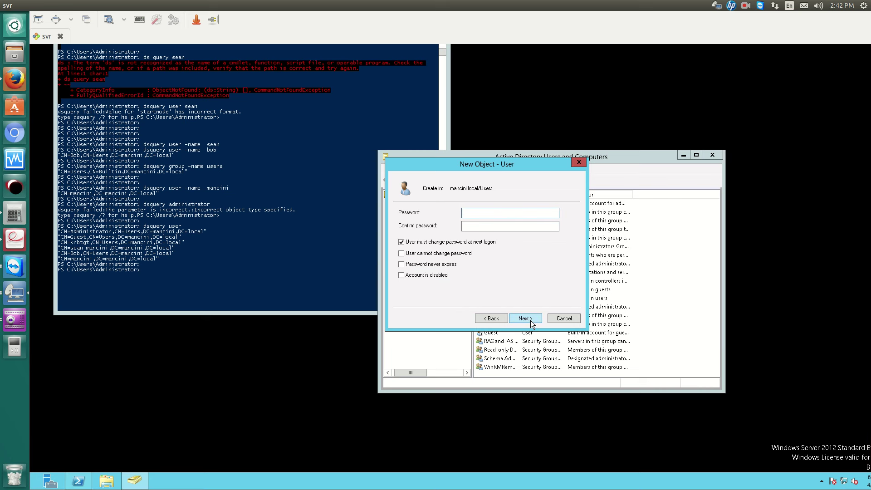
{"action": "type", "text": "Pass1"}
{"action": "key", "text": "Tab"}
{"action": "type", "text": "Passwor"}
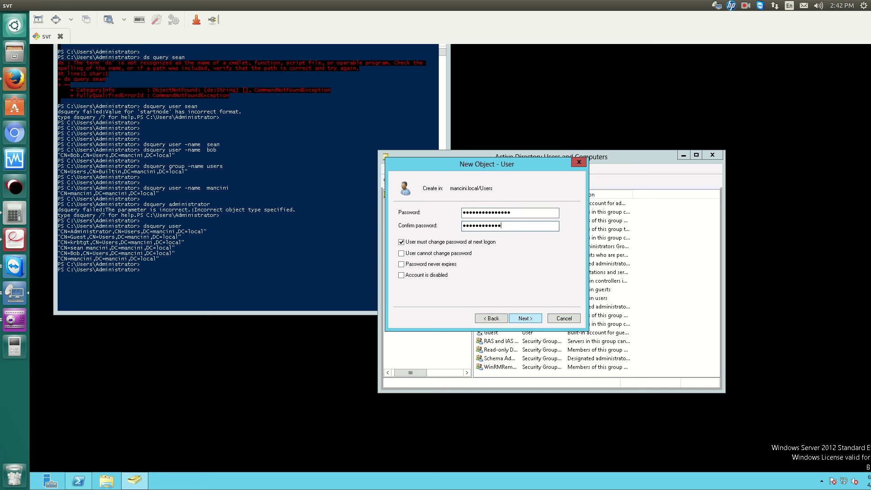
{"action": "type", "text": "1"}
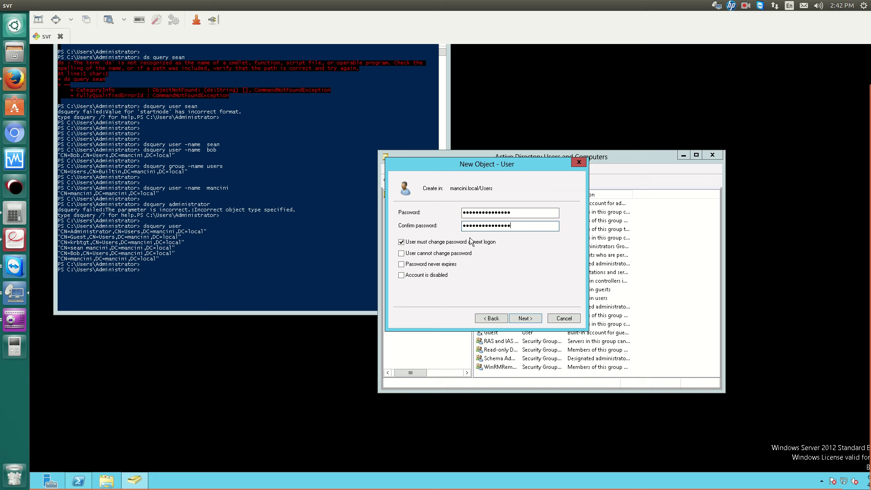
{"action": "left_click", "coordinate": [539, 320]}
{"action": "left_click", "coordinate": [539, 320]}
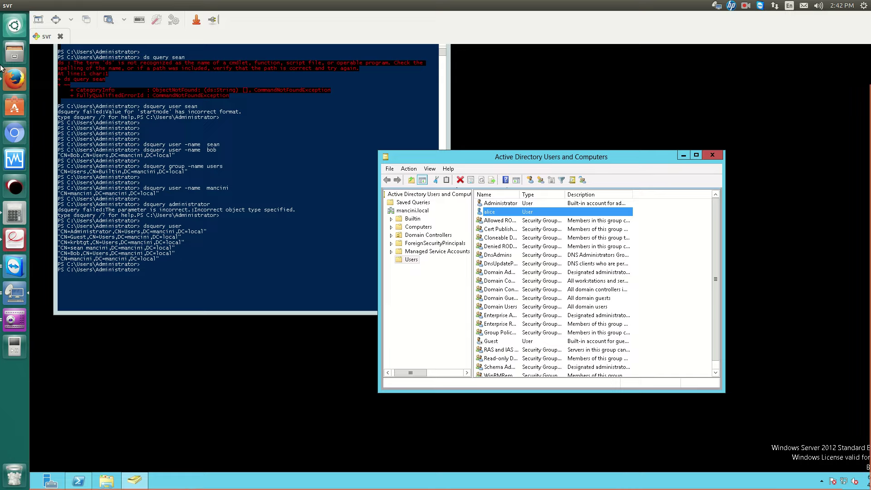
Test example user alice with her password against the server, then save the server.
{"action": "left_click", "coordinate": [14, 78]}
{"action": "type", "text": "alice"}
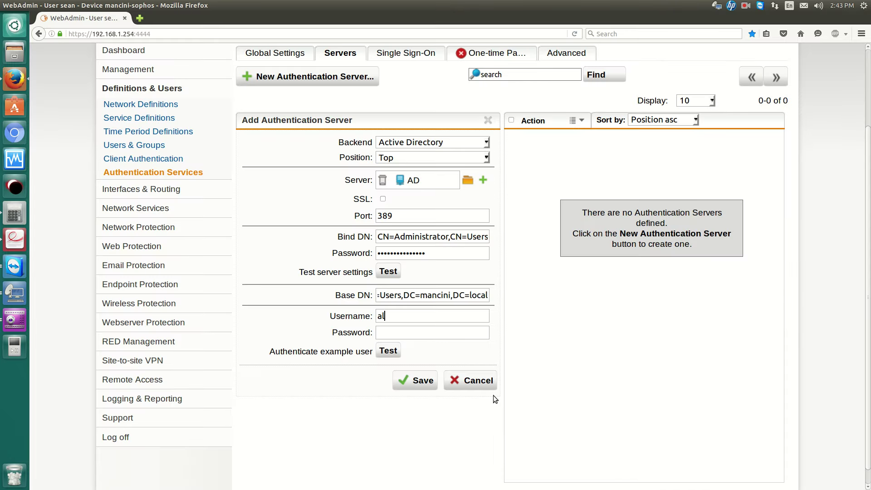
{"action": "key", "text": "Tab"}
{"action": "type", "text": "Password1234567"}
{"action": "left_click", "coordinate": [393, 354]}
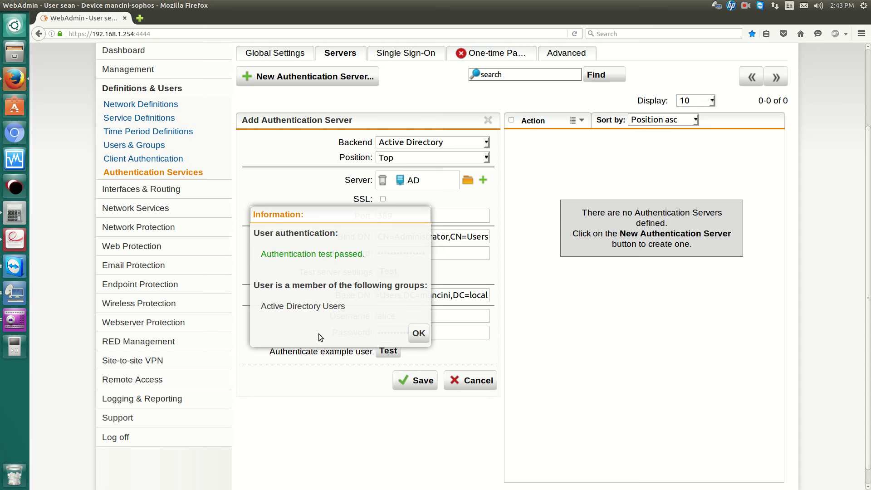
{"action": "left_click", "coordinate": [419, 335]}
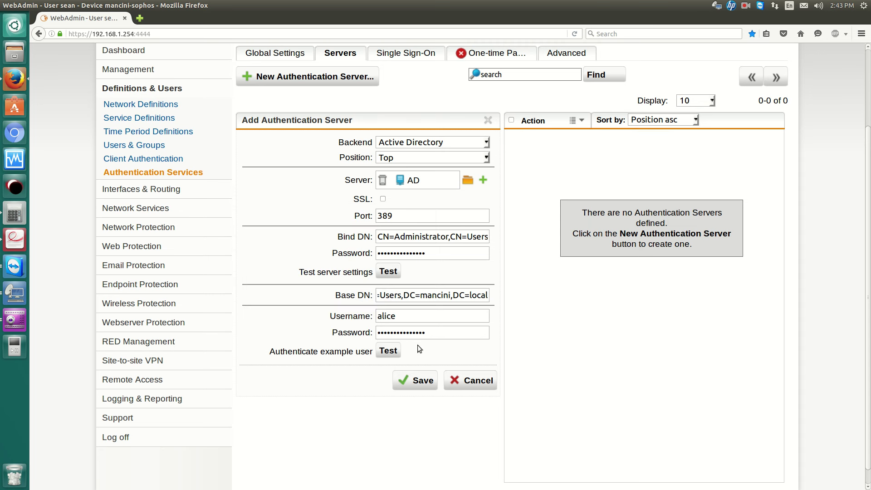
{"action": "left_click", "coordinate": [423, 381]}
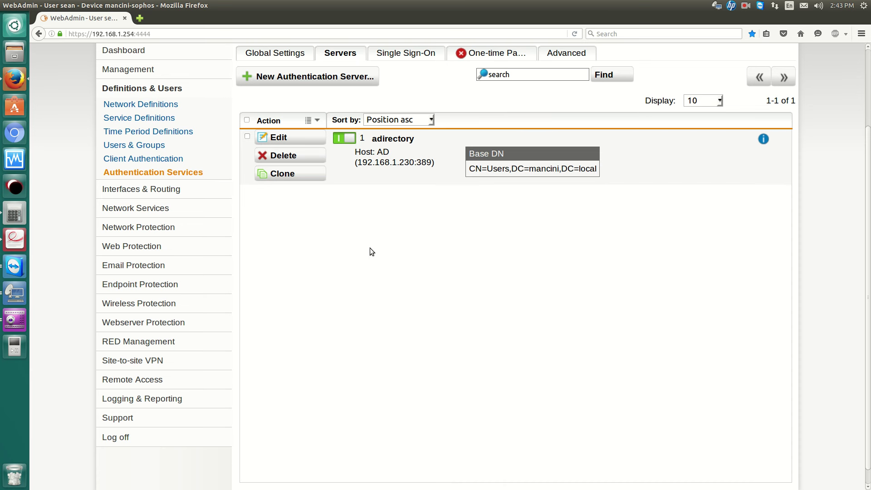
Log the administrator off WebAdmin from the Users & Groups page.
{"action": "left_click", "coordinate": [156, 145]}
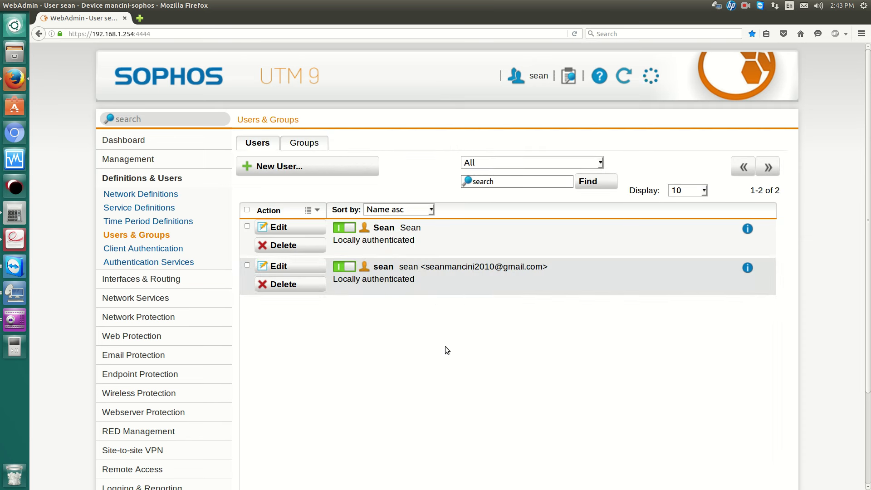
{"action": "scroll", "coordinate": [281, 272], "scroll_direction": "down", "scroll_amount": 3}
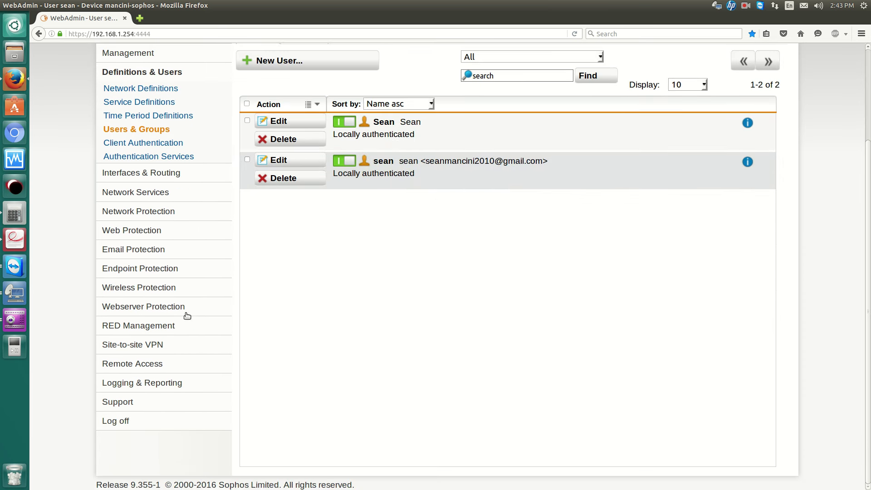
{"action": "left_click", "coordinate": [131, 422]}
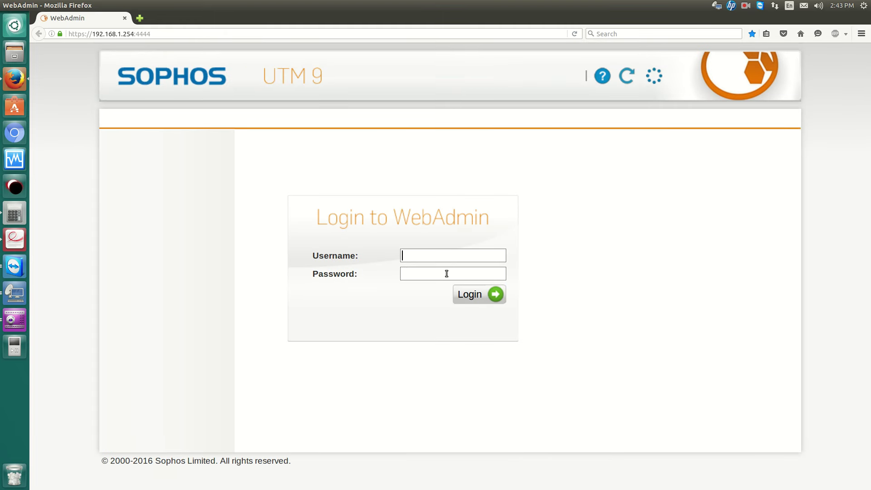
Sign in to WebAdmin as alice, reach the dashboard, then log off.
{"action": "type", "text": "alice"}
{"action": "key", "text": "Tab"}
{"action": "type", "text": "•••••••••••••••"}
{"action": "key", "text": "Return"}
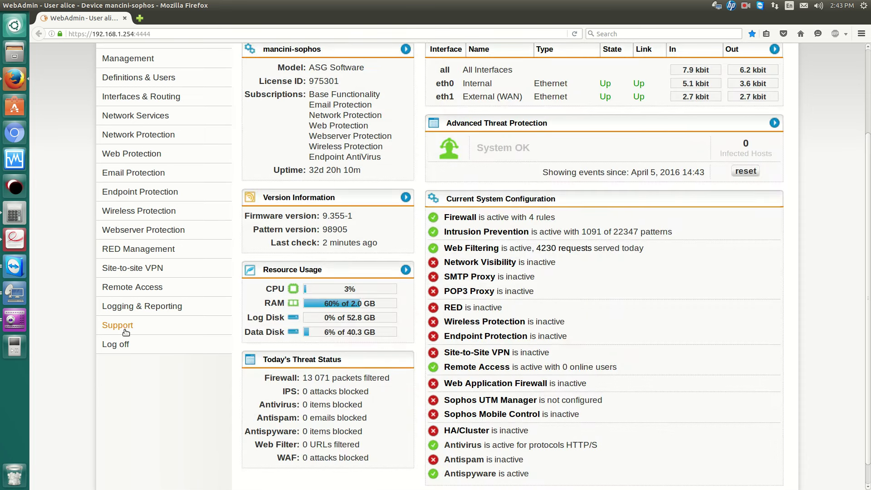
{"action": "left_click", "coordinate": [130, 310]}
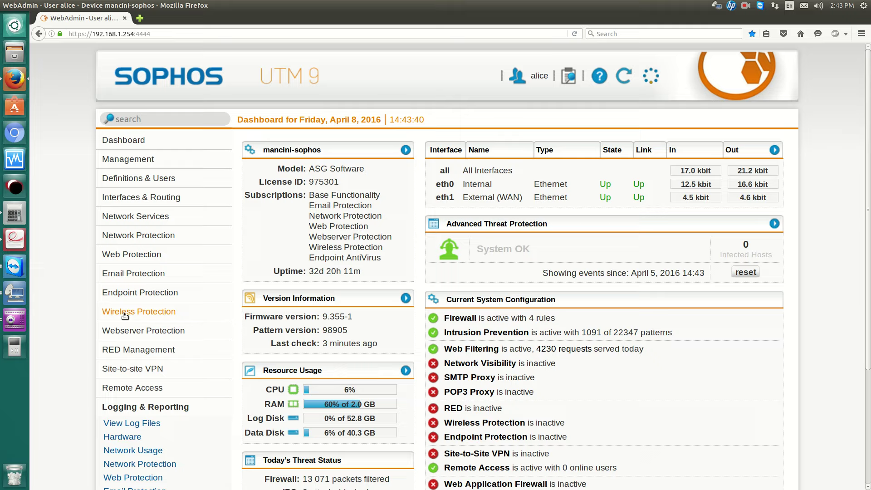
{"action": "scroll", "coordinate": [116, 409], "scroll_direction": "down", "scroll_amount": 5}
{"action": "left_click", "coordinate": [119, 466]}
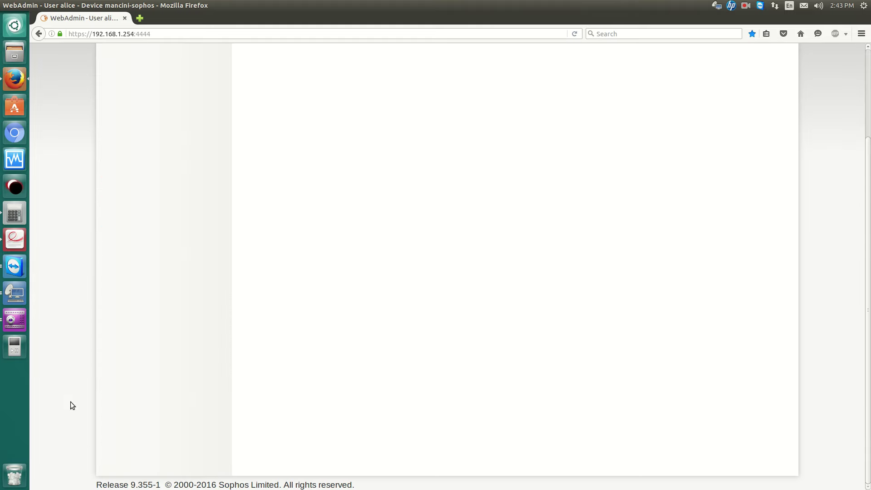
Start a new Users-container account with first name bob and logon name bob.
{"action": "left_click", "coordinate": [14, 291]}
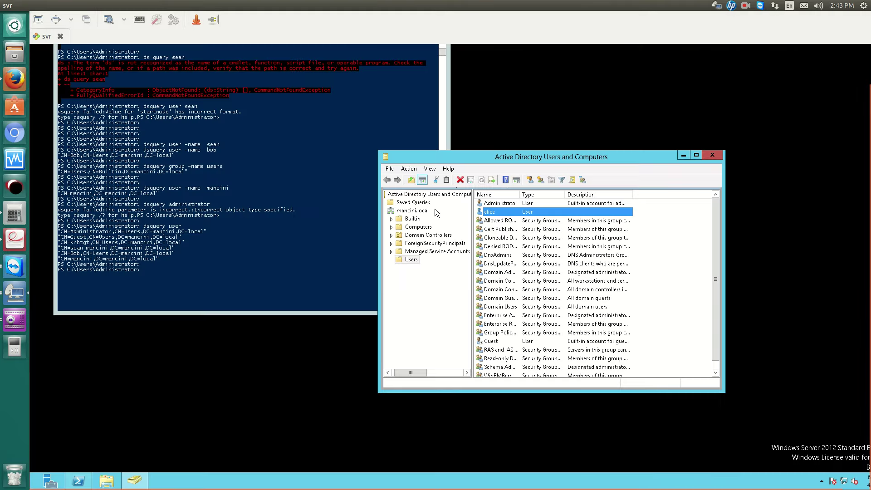
{"action": "right_click", "coordinate": [671, 241]}
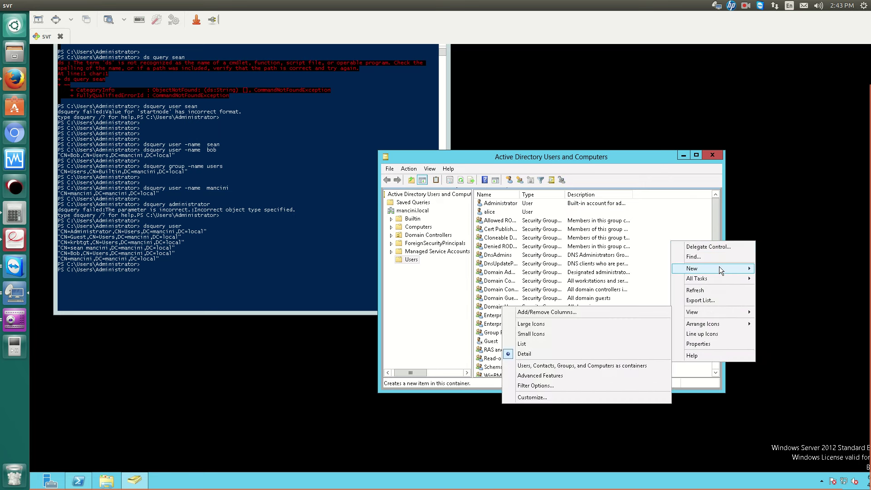
{"action": "mouse_move", "coordinate": [720, 268]}
{"action": "left_click", "coordinate": [787, 338]}
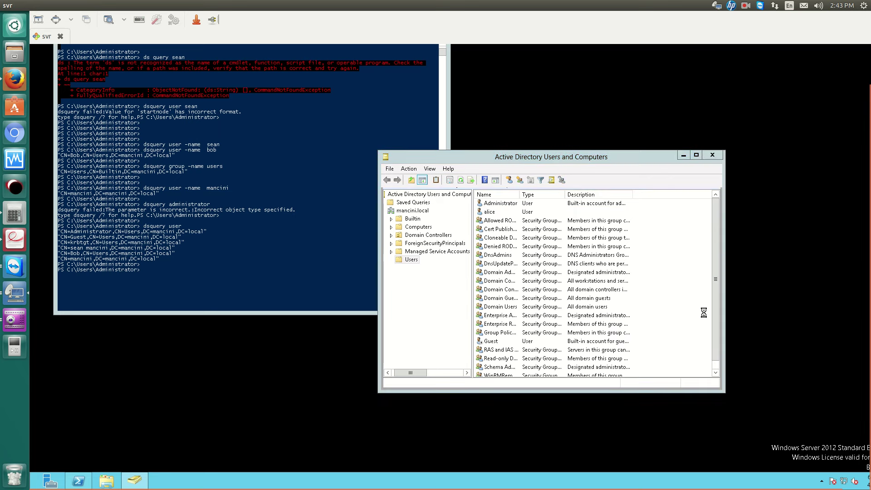
{"action": "type", "text": "bob"}
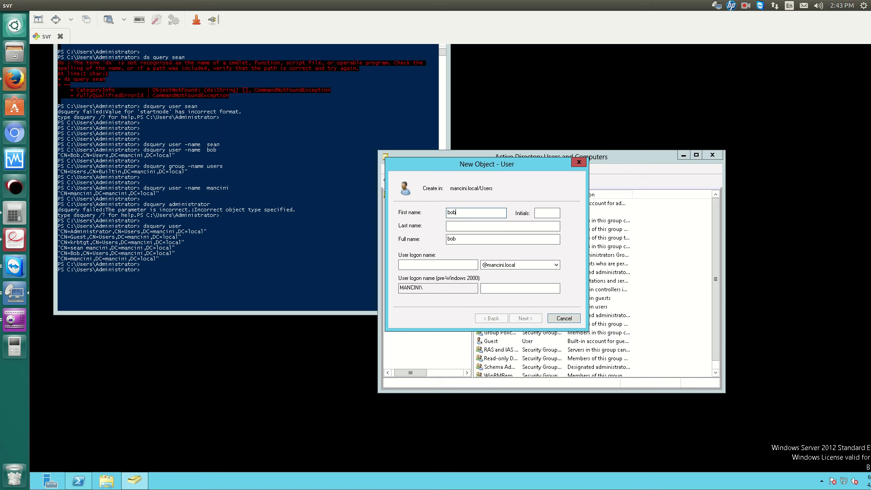
{"action": "key", "text": "Tab"}
{"action": "key", "text": "Tab"}
{"action": "key", "text": "Tab"}
{"action": "left_click", "coordinate": [438, 265]}
{"action": "type", "text": "bob"}
{"action": "key", "text": "Tab"}
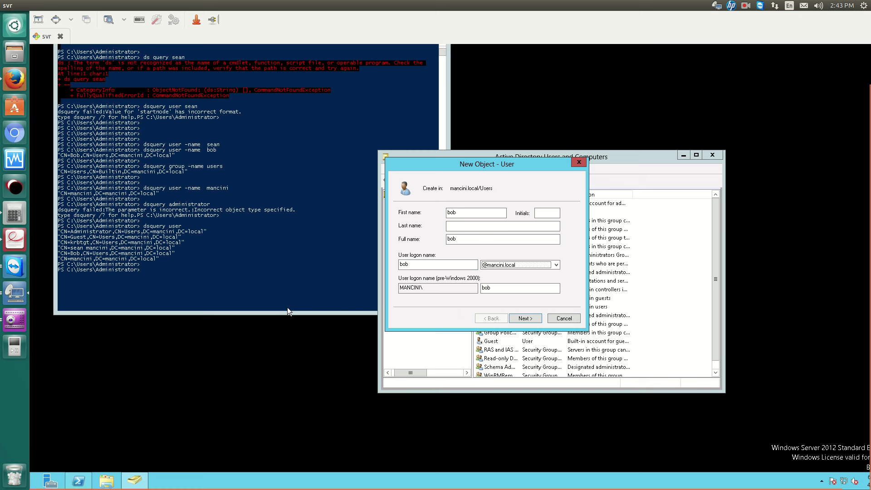
Give bob a password without forced change at next logon, finish, and return to WebAdmin.
{"action": "left_click", "coordinate": [525, 318]}
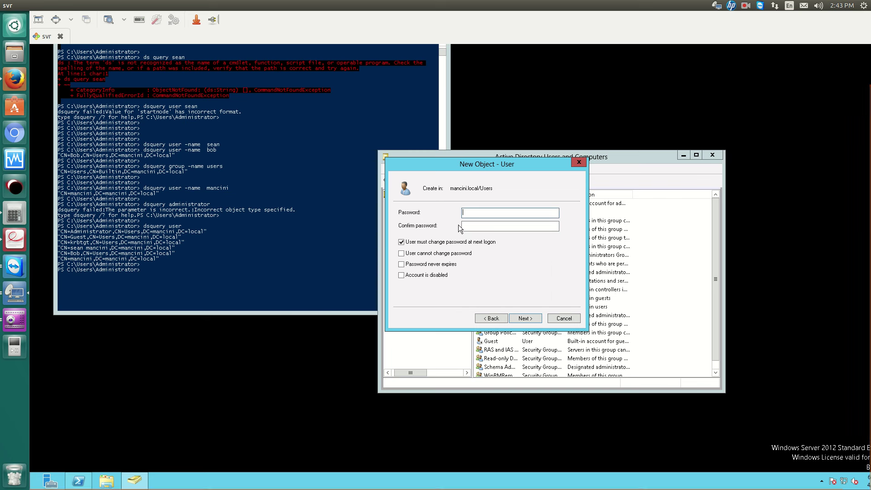
{"action": "left_click", "coordinate": [431, 242]}
{"action": "left_click", "coordinate": [475, 211]}
{"action": "type", "text": "P@ssw0rd1"}
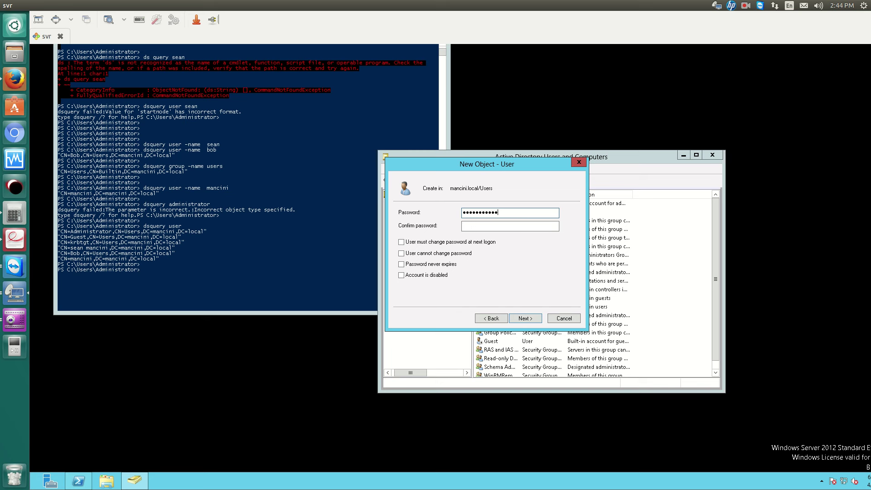
{"action": "type", "text": "2345"}
{"action": "key", "text": "Tab"}
{"action": "type", "text": "P@"}
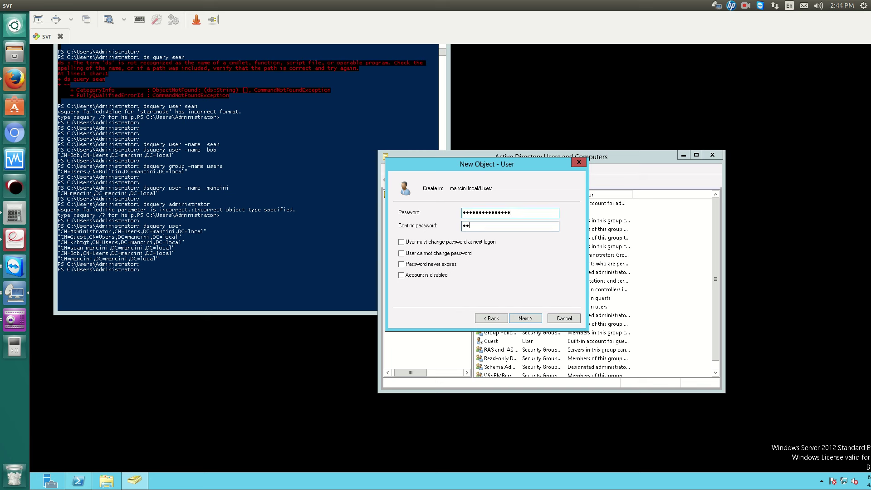
{"action": "type", "text": "ssw0rd12345"}
{"action": "left_click", "coordinate": [526, 319]}
{"action": "key", "text": "Return"}
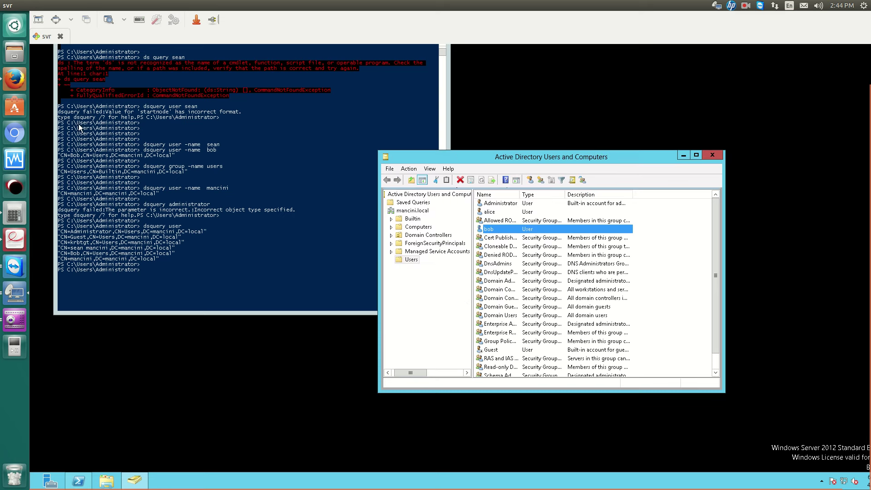
{"action": "left_click", "coordinate": [23, 83]}
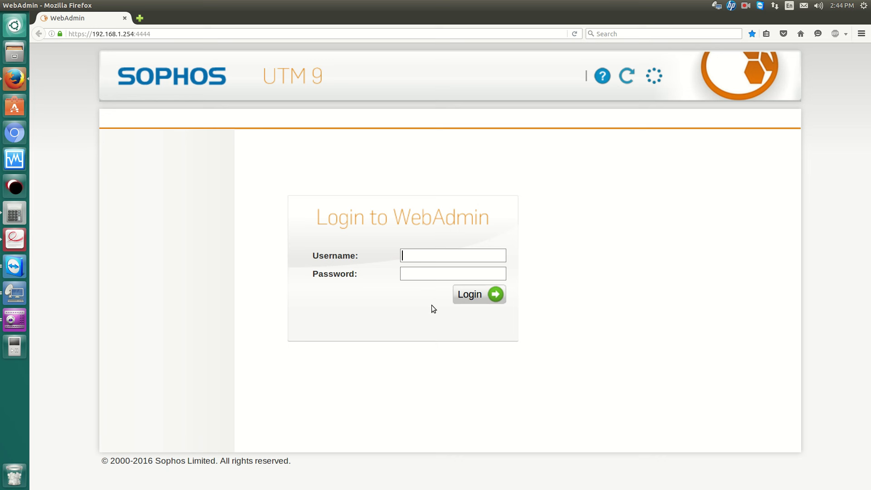
Sign in to WebAdmin as the directory user bob with his password and view the dashboard.
{"action": "type", "text": "bob"}
{"action": "type", "text": "•••••••••••"}
{"action": "type", "text": "••••"}
{"action": "key", "text": "Return"}
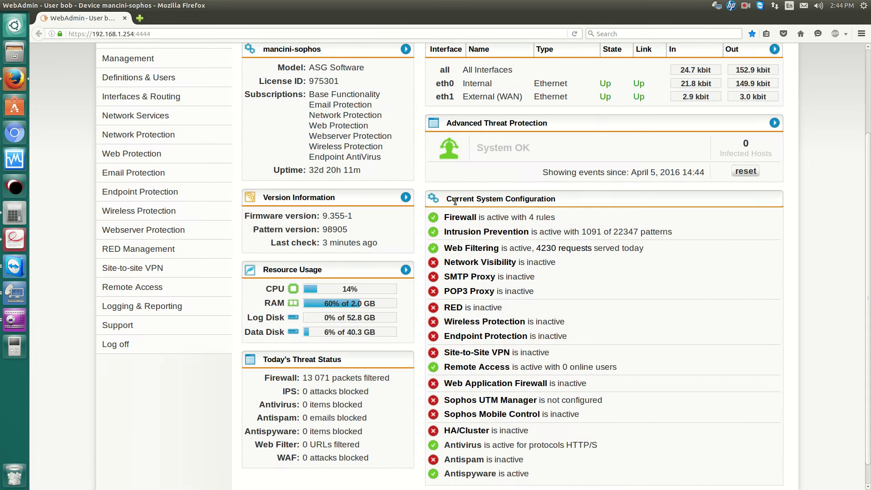
{"action": "scroll", "coordinate": [503, 234], "scroll_direction": "up", "scroll_amount": 2}
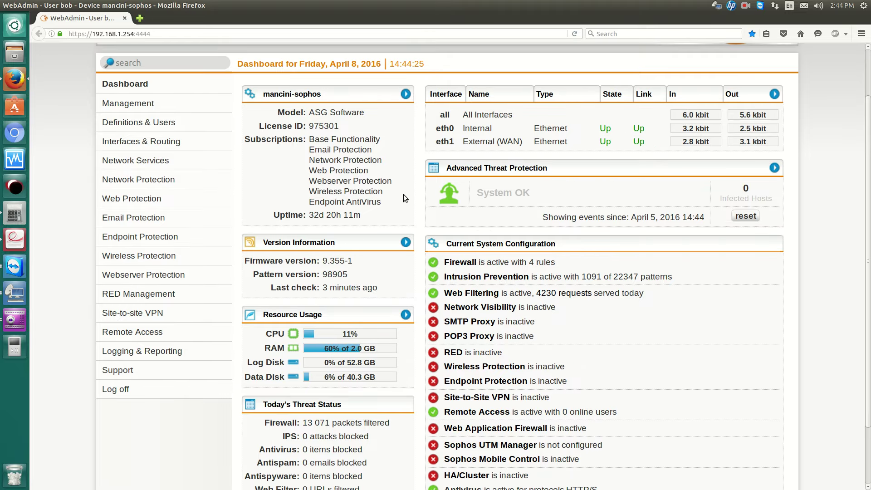
{"action": "scroll", "coordinate": [402, 190], "scroll_direction": "up", "scroll_amount": 2}
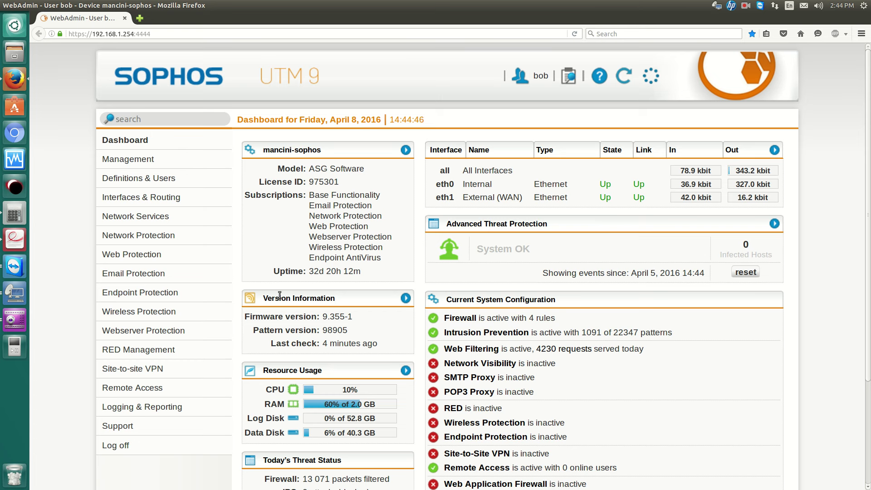
Review bob's Remote Access status and the live logs list, then switch to the Windows server desktop.
{"action": "left_click", "coordinate": [148, 390]}
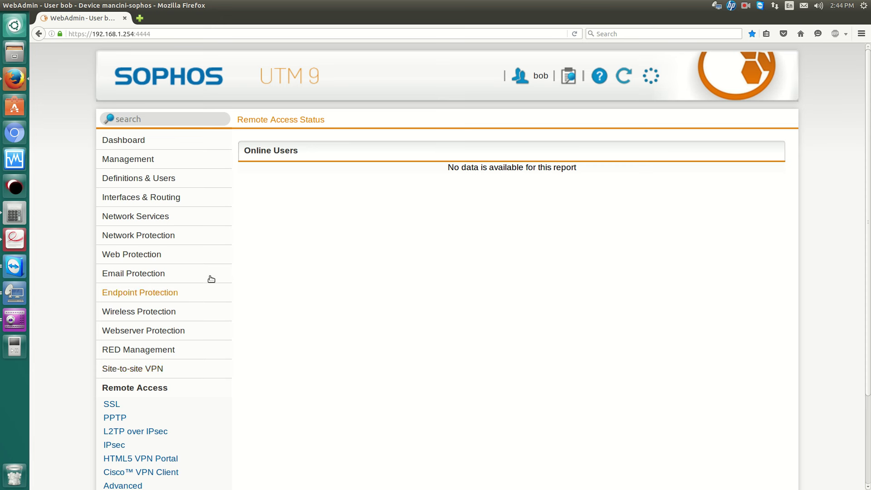
{"action": "left_click", "coordinate": [150, 143]}
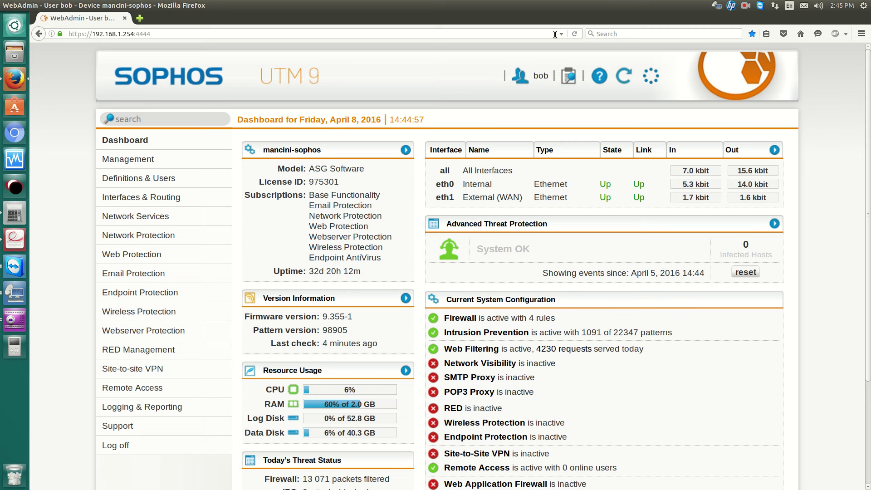
{"action": "left_click", "coordinate": [567, 74]}
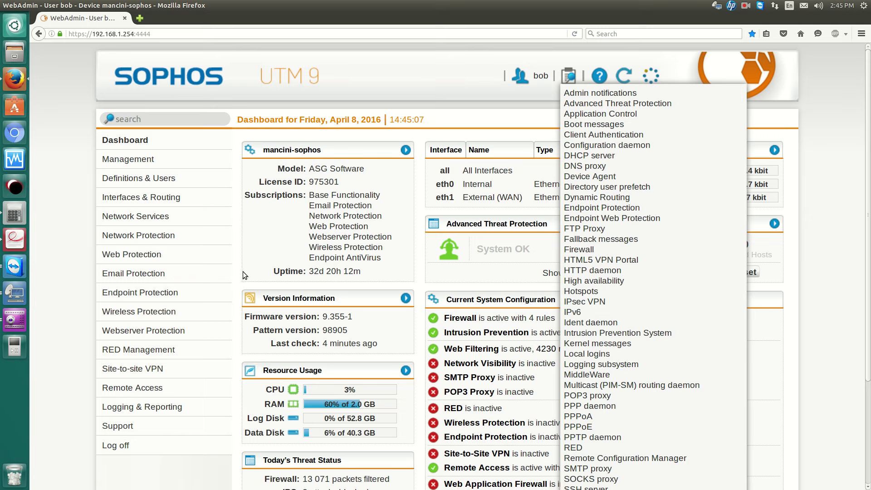
{"action": "left_click", "coordinate": [12, 295]}
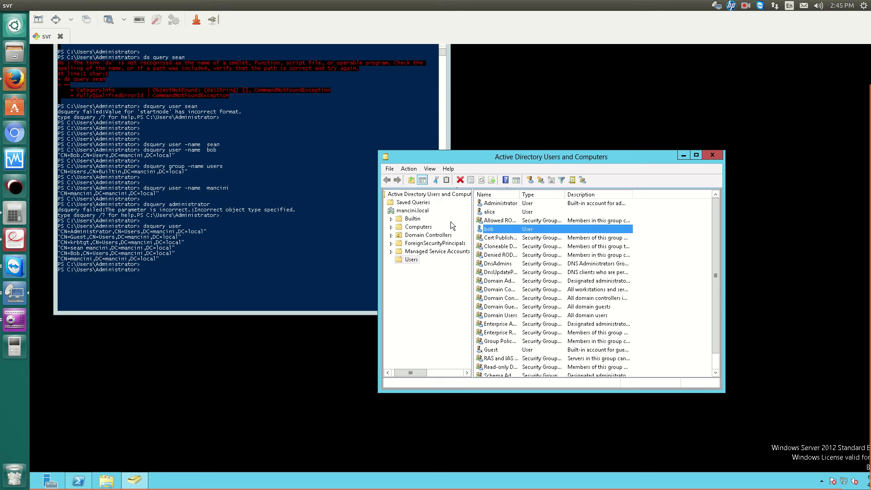
View bob's actions menu in Active Directory without changes, then return to the WebAdmin browser.
{"action": "right_click", "coordinate": [488, 228]}
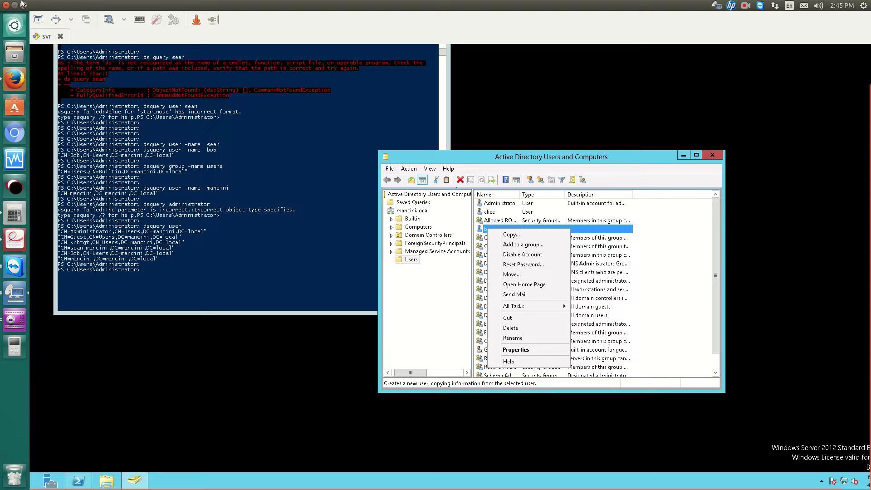
{"action": "key", "text": "alt+Tab"}
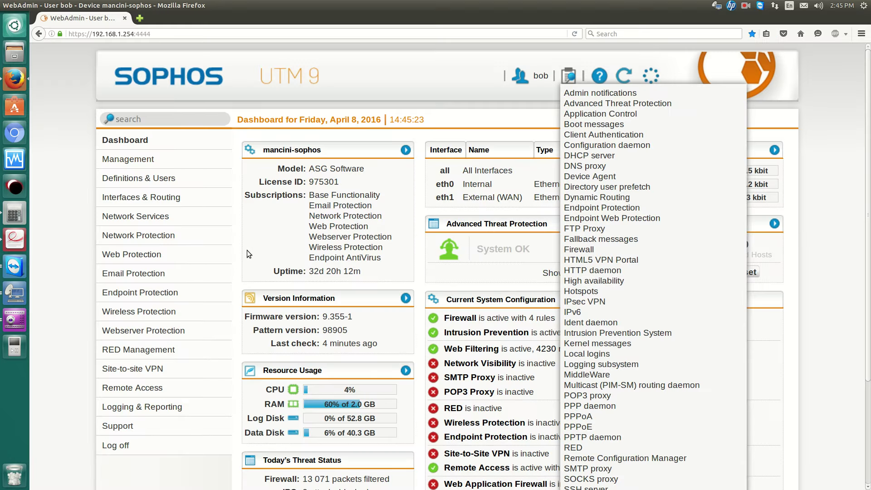
Dismiss the live logs dropdown so bob's dashboard shows Remote Access with 0 online users.
{"action": "left_click", "coordinate": [247, 249]}
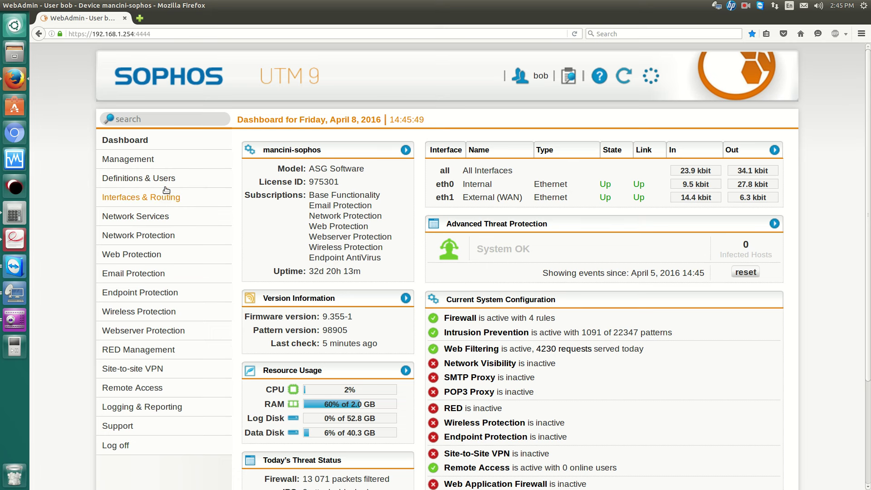
Go to Definitions & Users > Authentication Services and scroll to the Authentication Cache section.
{"action": "left_click", "coordinate": [163, 180]}
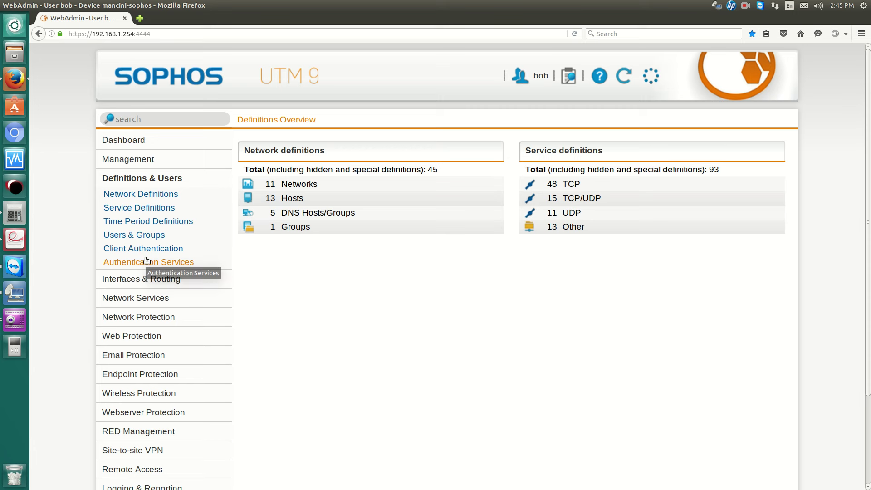
{"action": "left_click", "coordinate": [147, 262]}
{"action": "scroll", "coordinate": [364, 251], "scroll_direction": "down", "scroll_amount": 3}
{"action": "scroll", "coordinate": [363, 254], "scroll_direction": "down", "scroll_amount": 2}
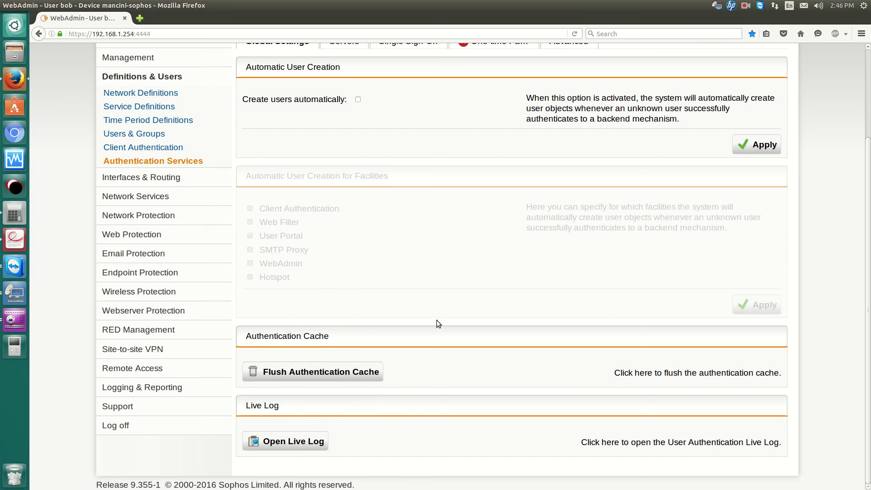
{"action": "scroll", "coordinate": [435, 318], "scroll_direction": "up", "scroll_amount": 3}
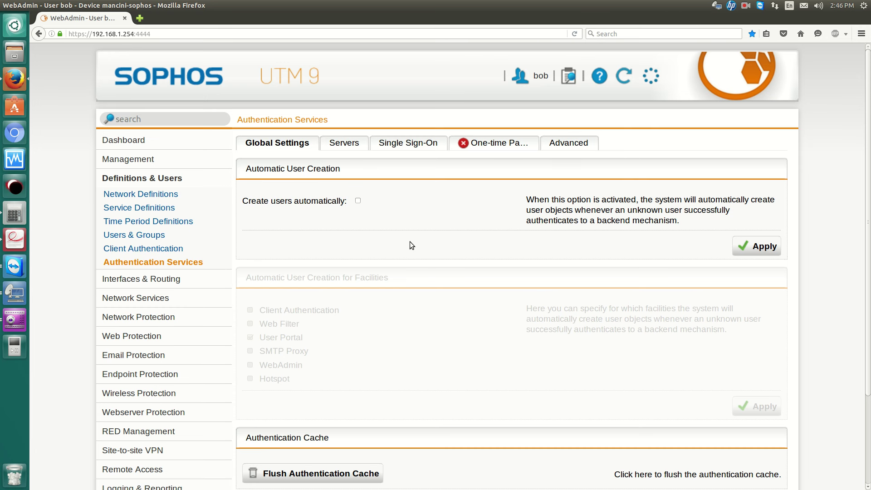
{"action": "scroll", "coordinate": [410, 241], "scroll_direction": "down", "scroll_amount": 4}
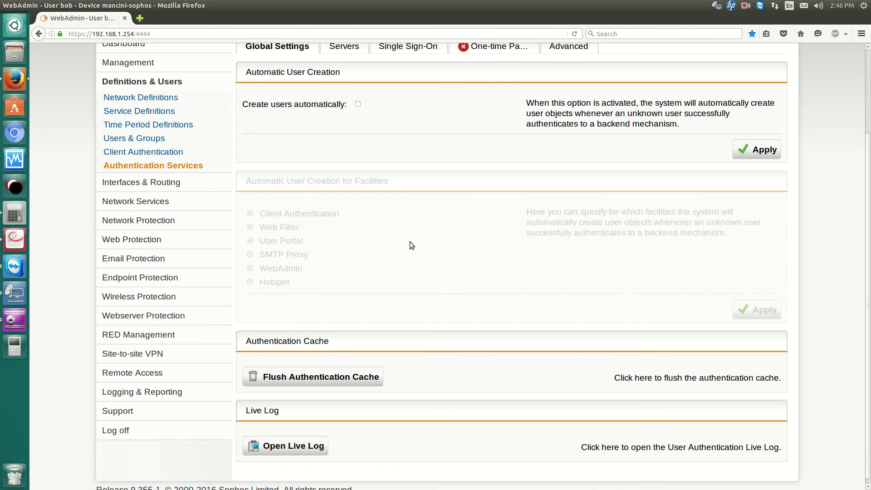